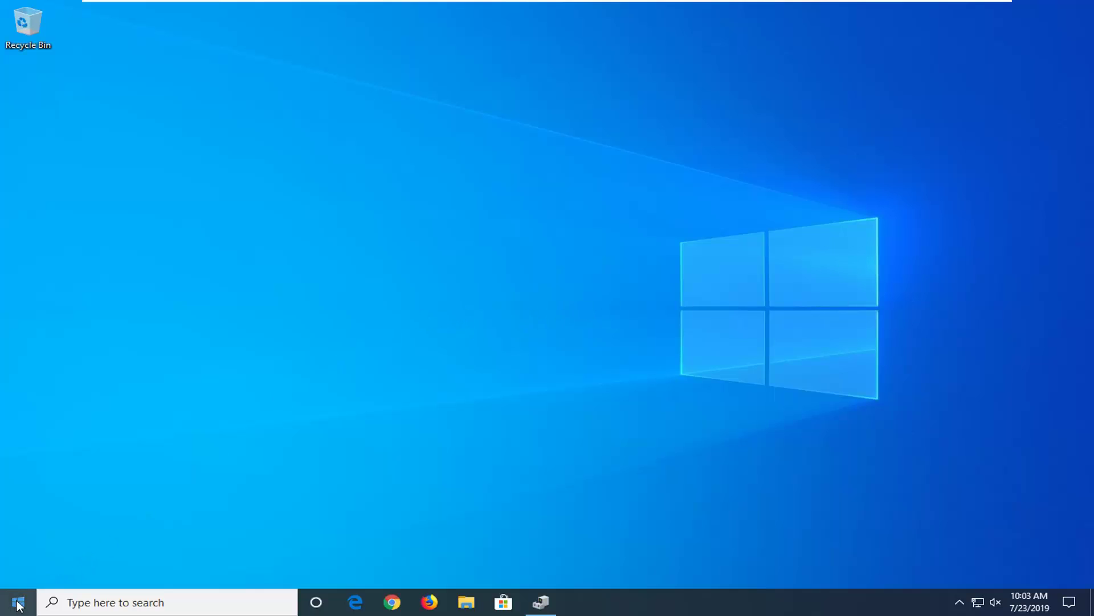
Open Windows PowerShell (Admin) from the Start right-click menu, approve the prompt, and move the window.
{"action": "right_click", "coordinate": [19, 605]}
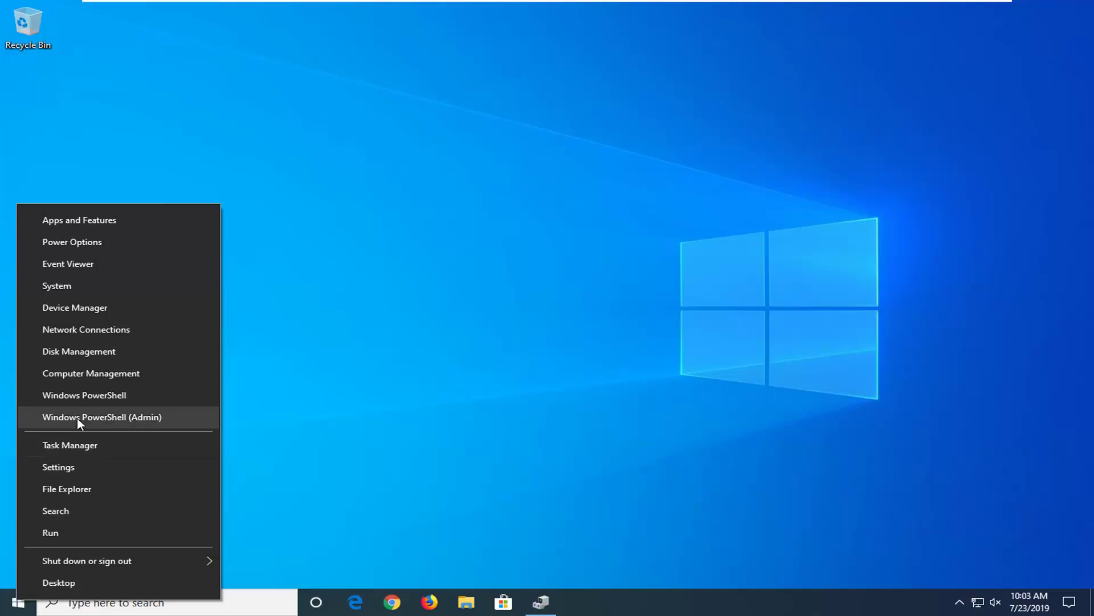
{"action": "left_click", "coordinate": [148, 422]}
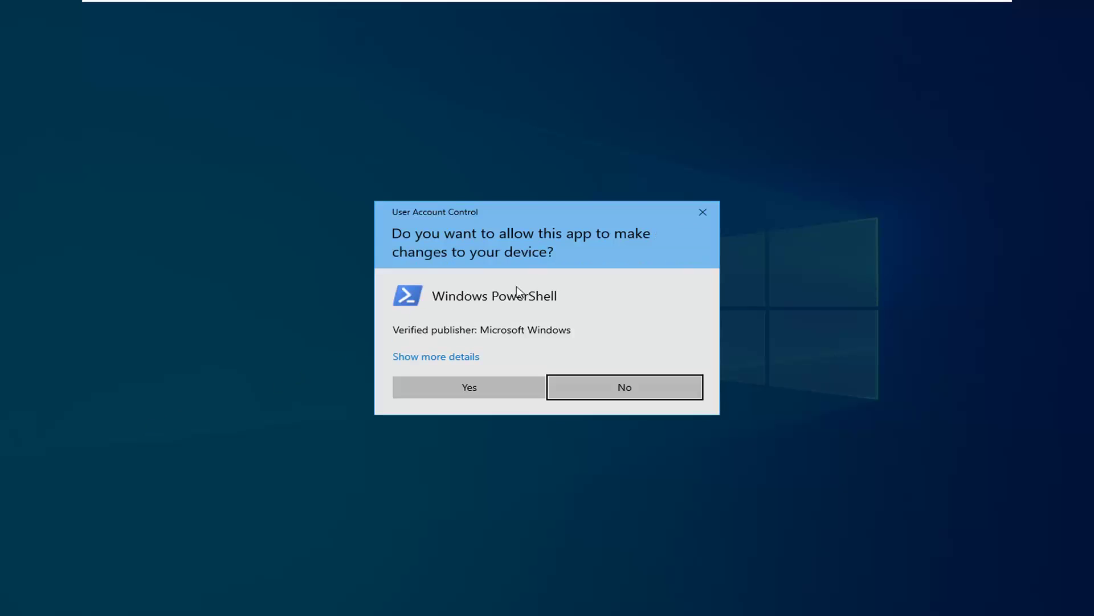
{"action": "left_click", "coordinate": [497, 390]}
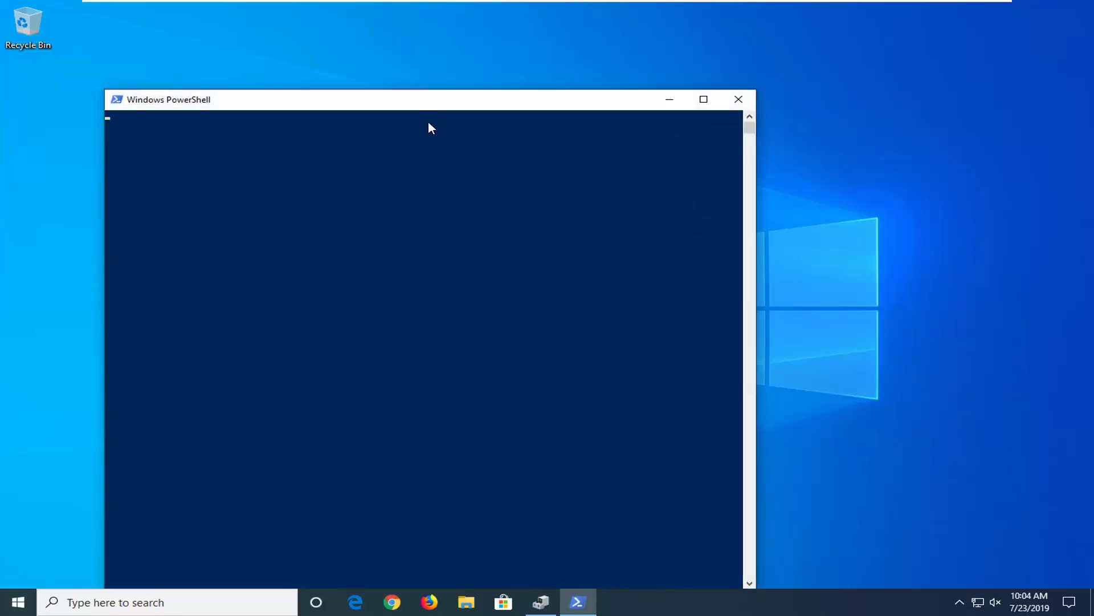
{"action": "left_click_drag", "start_coordinate": [417, 105], "coordinate": [507, 66]}
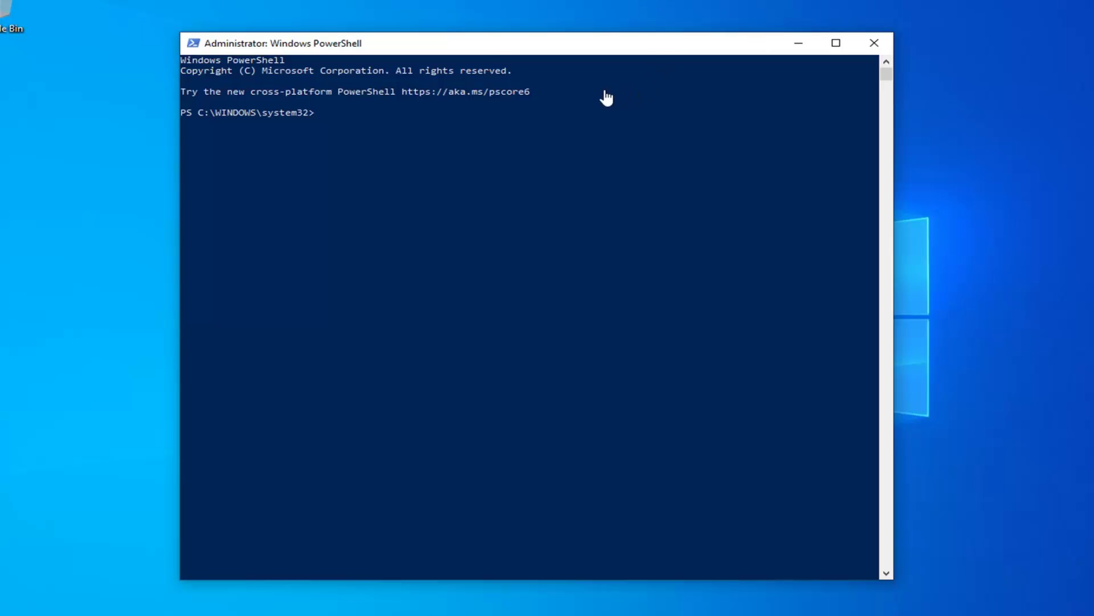
Paste and run 'start ms-settings:' to launch Windows Settings.
{"action": "right_click", "coordinate": [471, 50]}
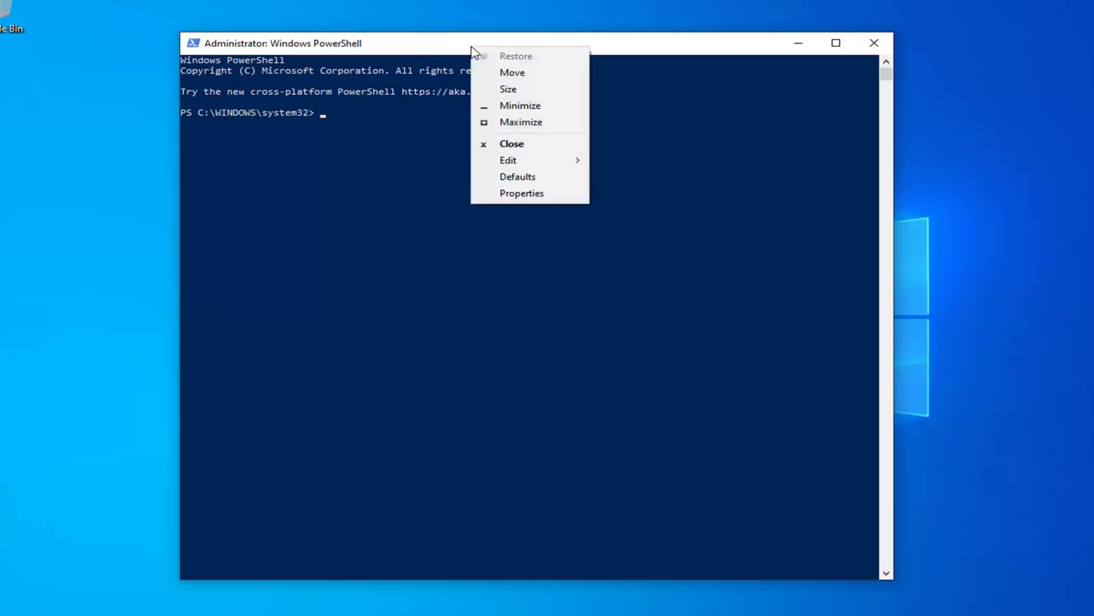
{"action": "mouse_move", "coordinate": [515, 167]}
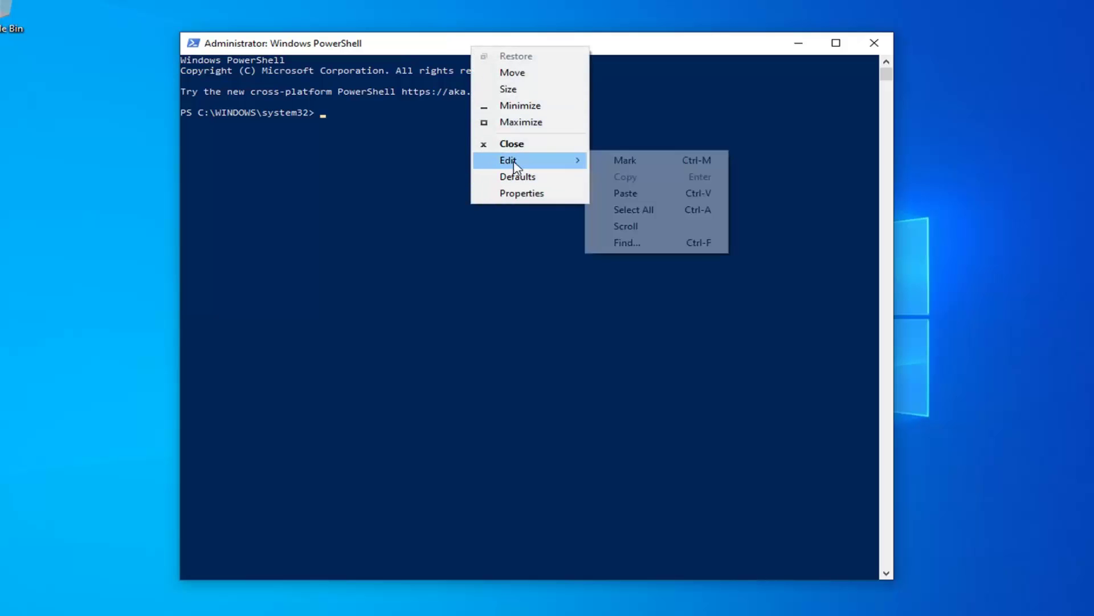
{"action": "left_click", "coordinate": [633, 198]}
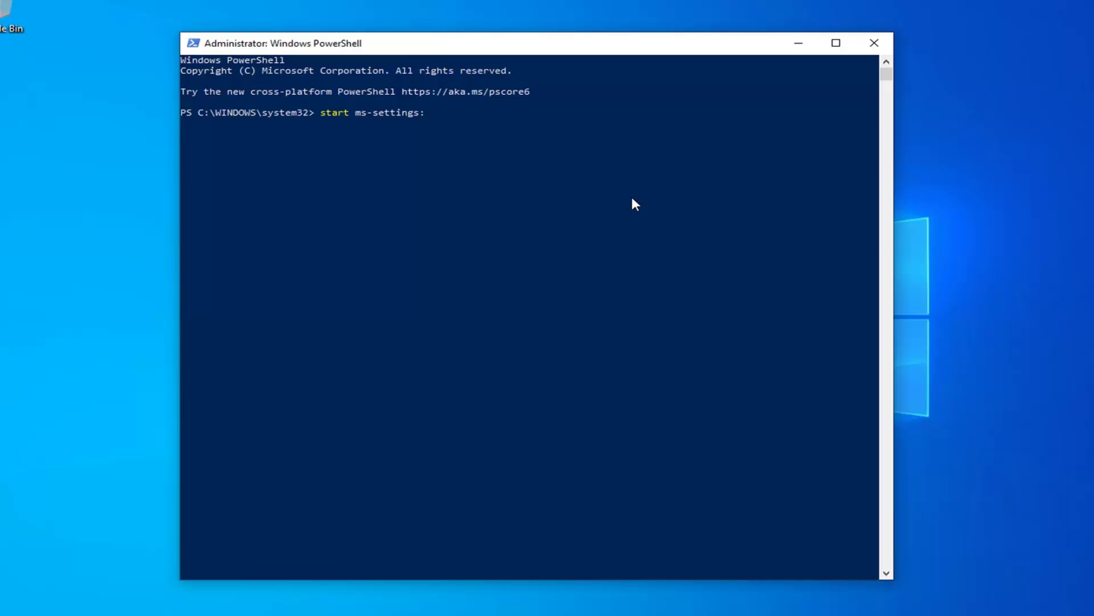
{"action": "key", "text": "Return"}
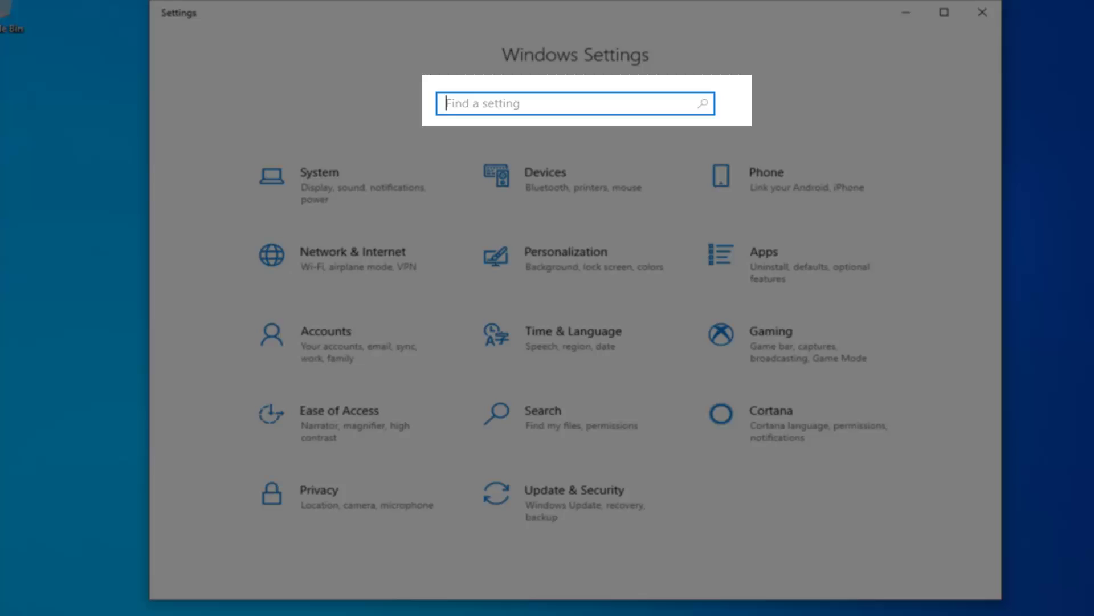
Search Settings for 'troubleshoot' and expand the Search and Indexing entry on the Troubleshoot page.
{"action": "type", "text": "trouble"}
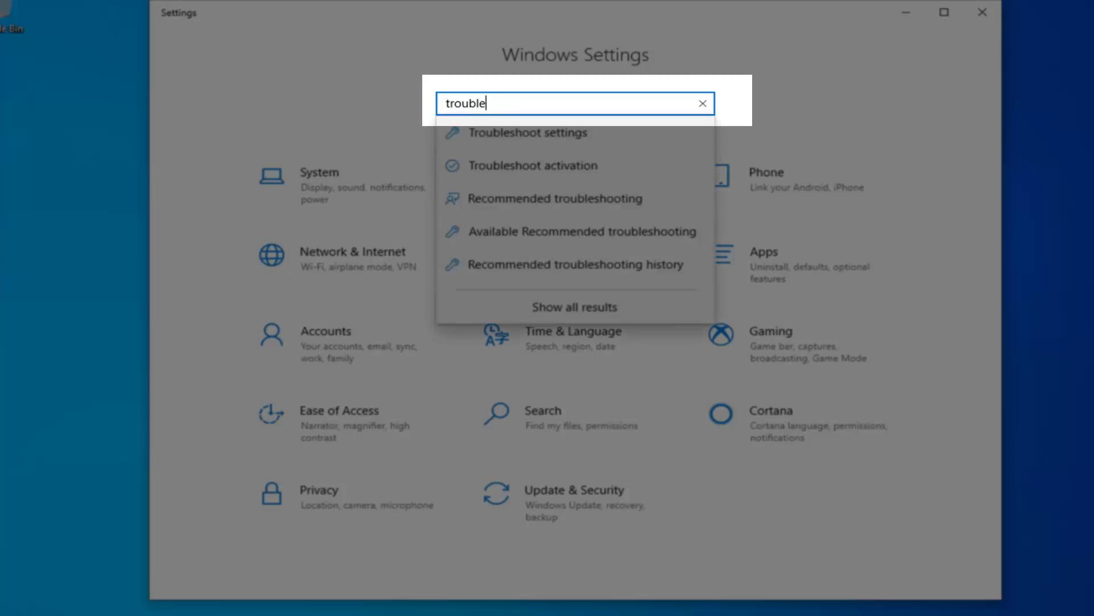
{"action": "type", "text": "shoot"}
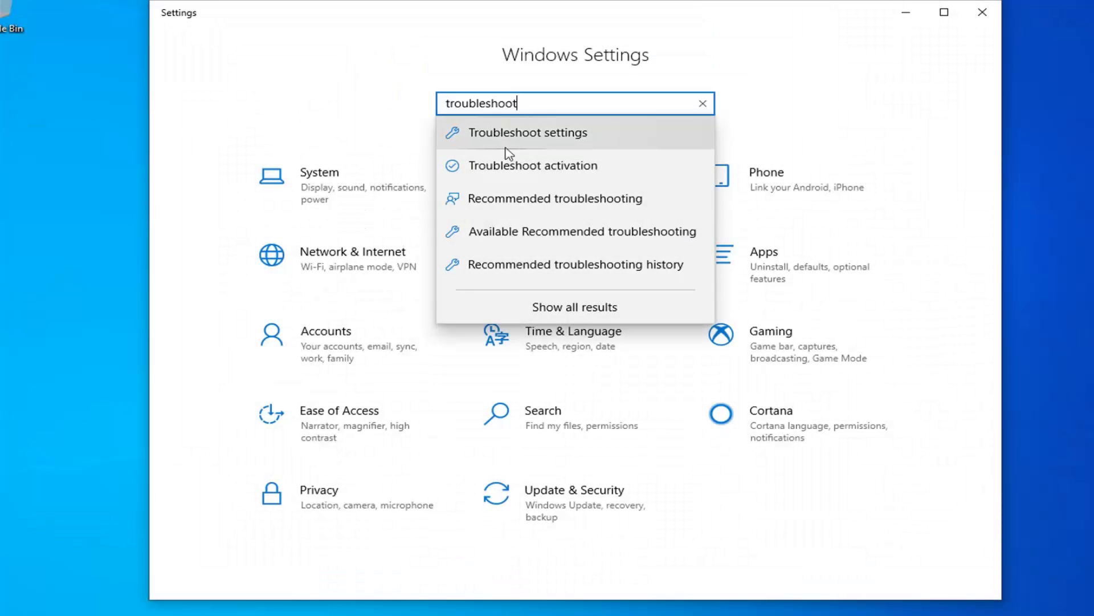
{"action": "left_click", "coordinate": [517, 142]}
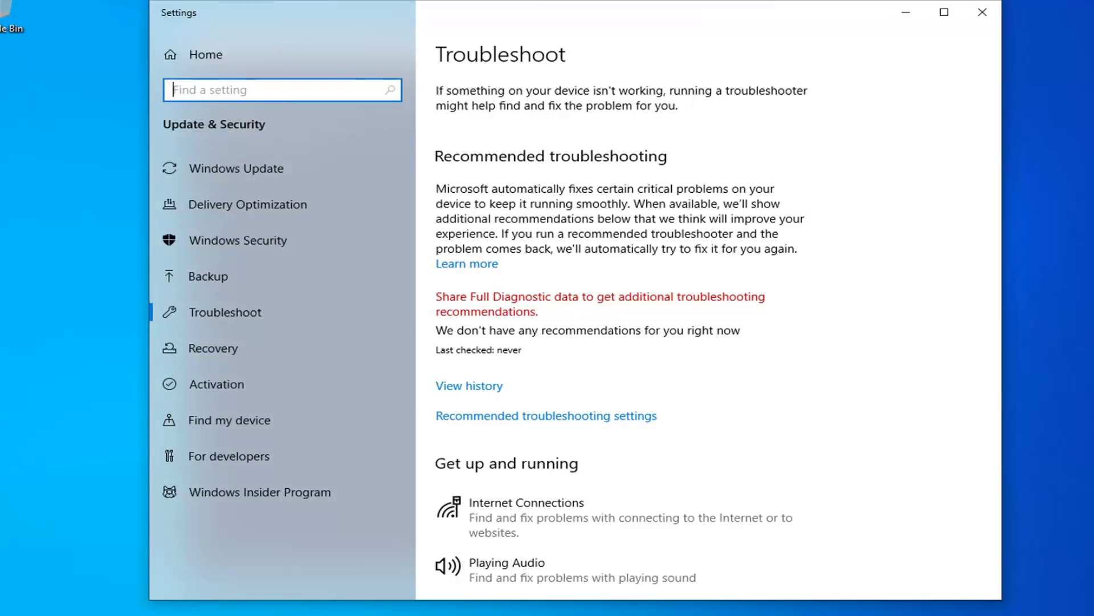
{"action": "scroll", "coordinate": [631, 284], "scroll_direction": "down", "scroll_amount": 8}
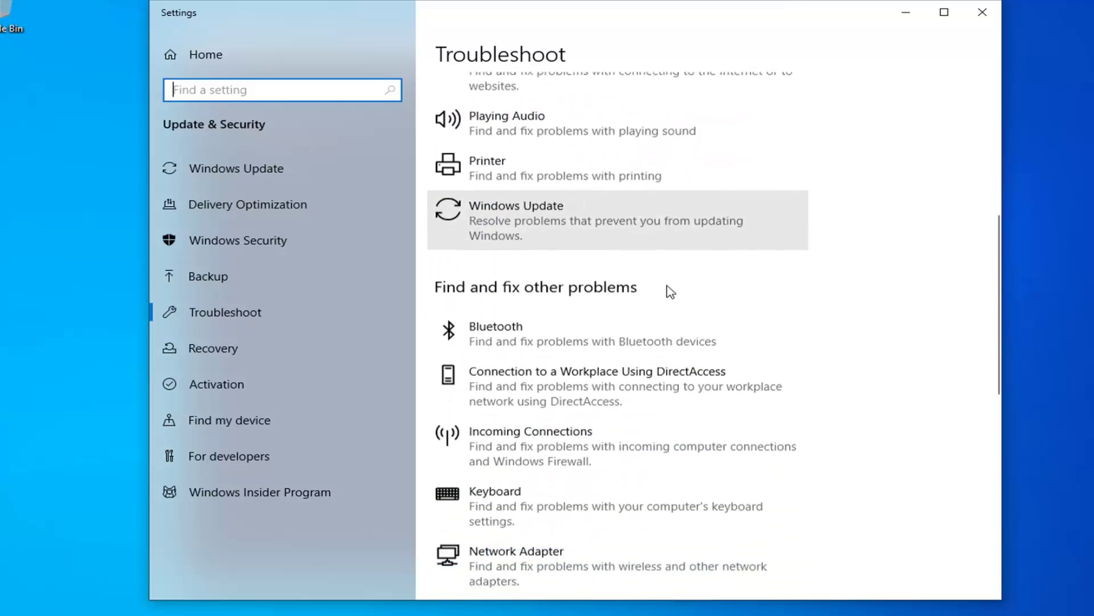
{"action": "scroll", "coordinate": [668, 297], "scroll_direction": "down", "scroll_amount": 4}
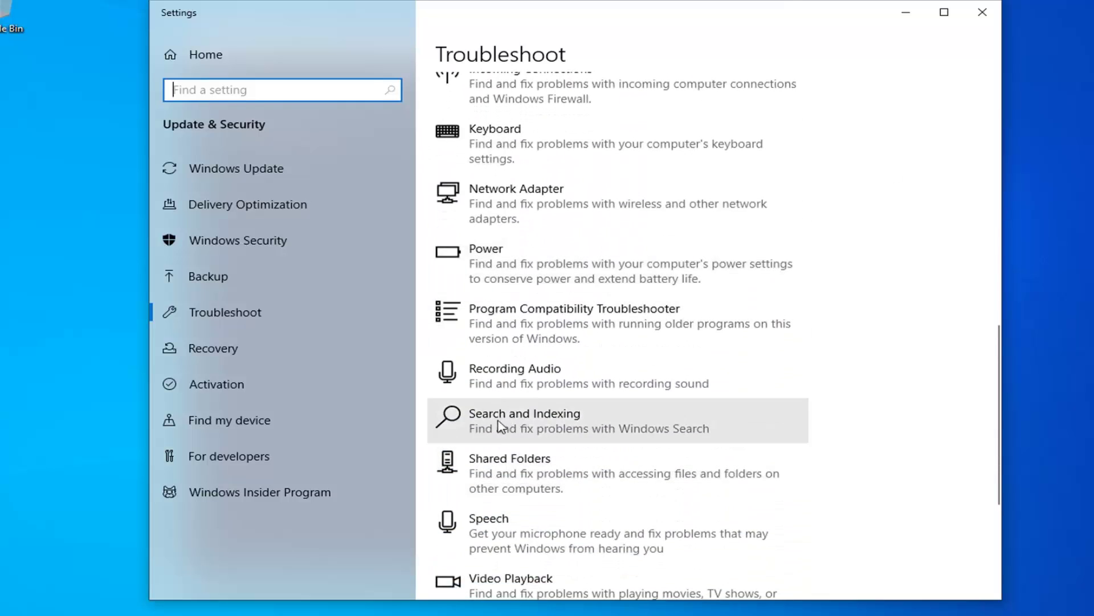
{"action": "left_click", "coordinate": [580, 431]}
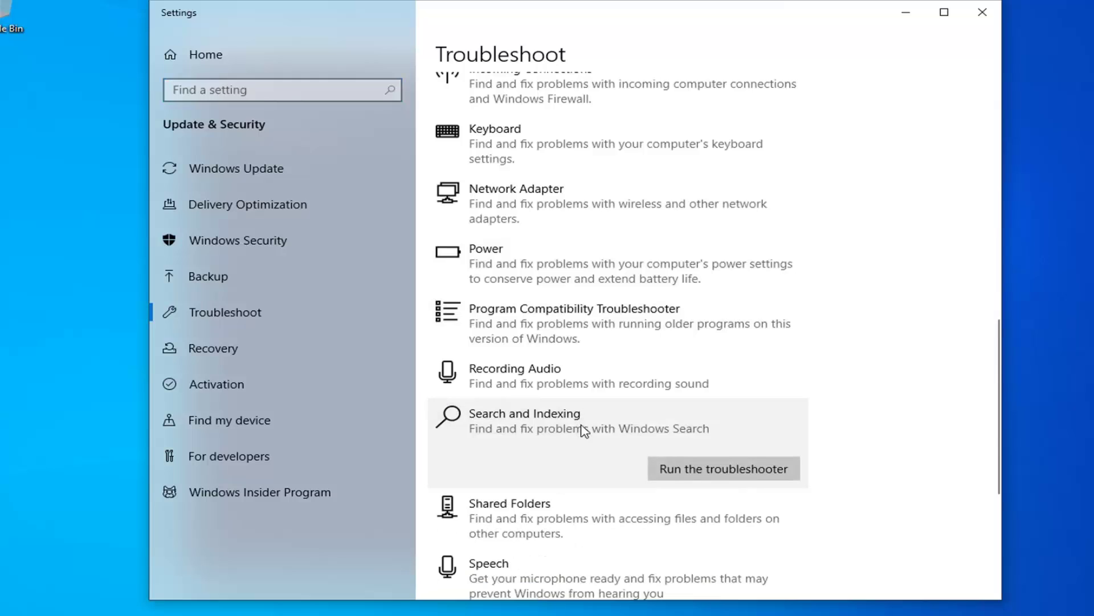
Troubleshoot 'Files don't appear in search results' as administrator, then close the troubleshooter.
{"action": "left_click", "coordinate": [693, 470]}
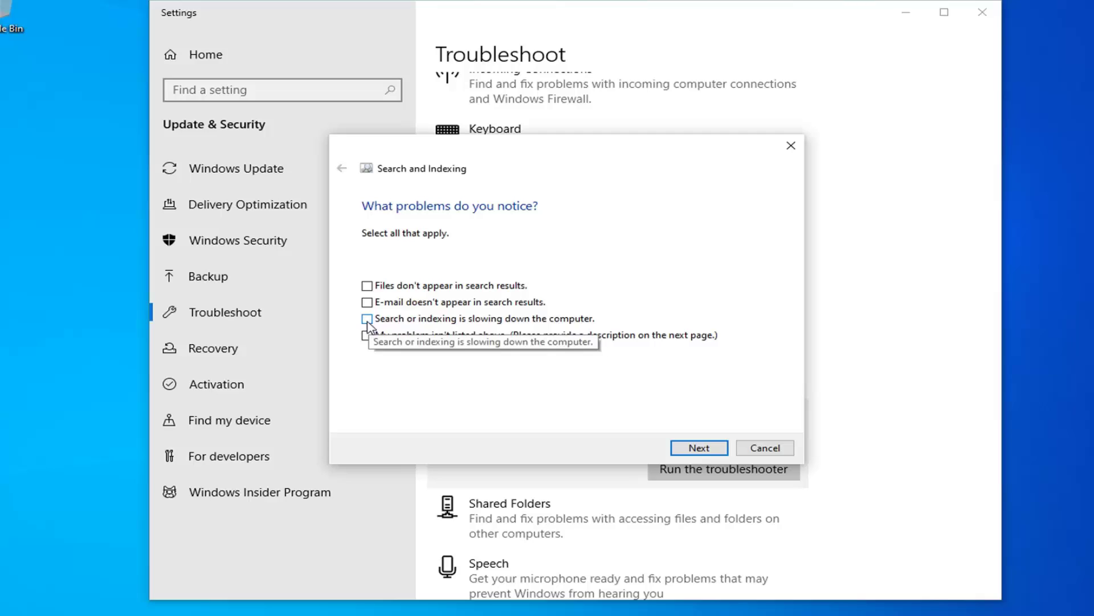
{"action": "left_click", "coordinate": [367, 286]}
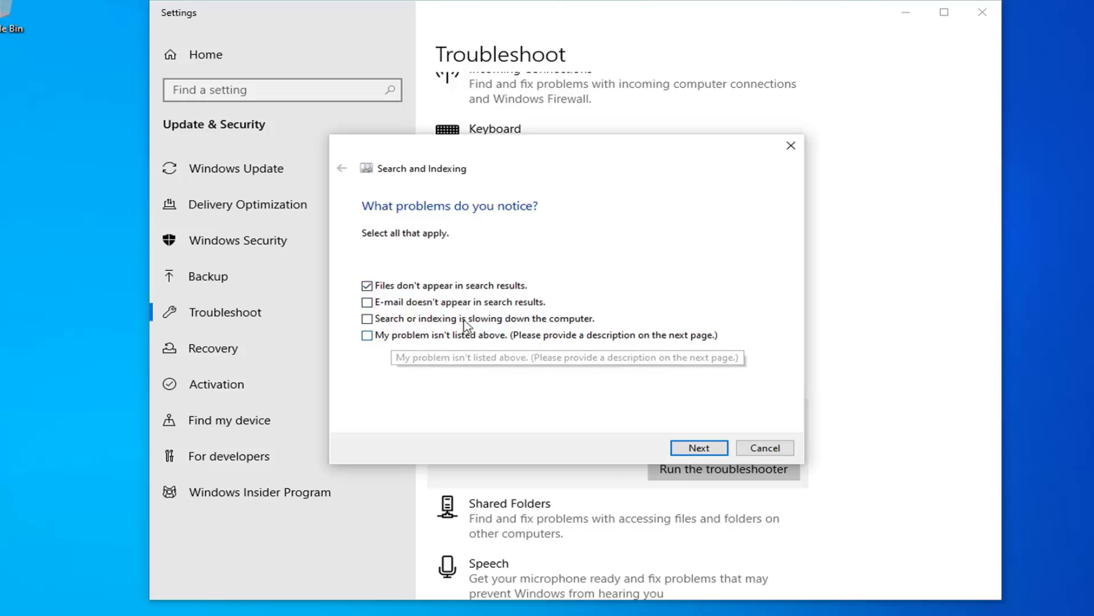
{"action": "left_click", "coordinate": [689, 450]}
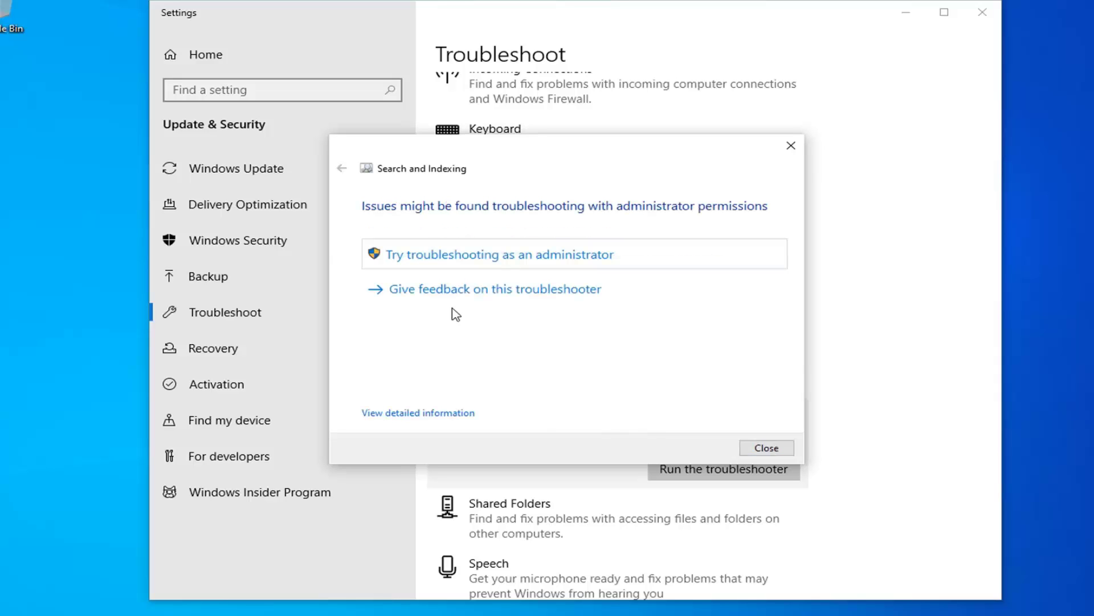
{"action": "left_click", "coordinate": [449, 258]}
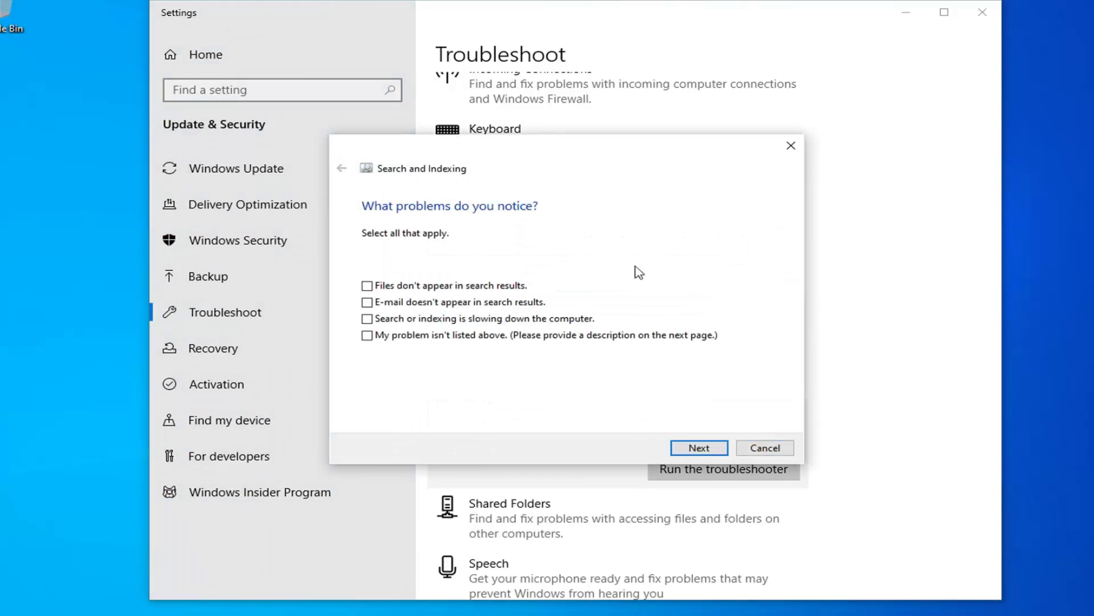
{"action": "left_click", "coordinate": [394, 287]}
{"action": "left_click", "coordinate": [681, 449]}
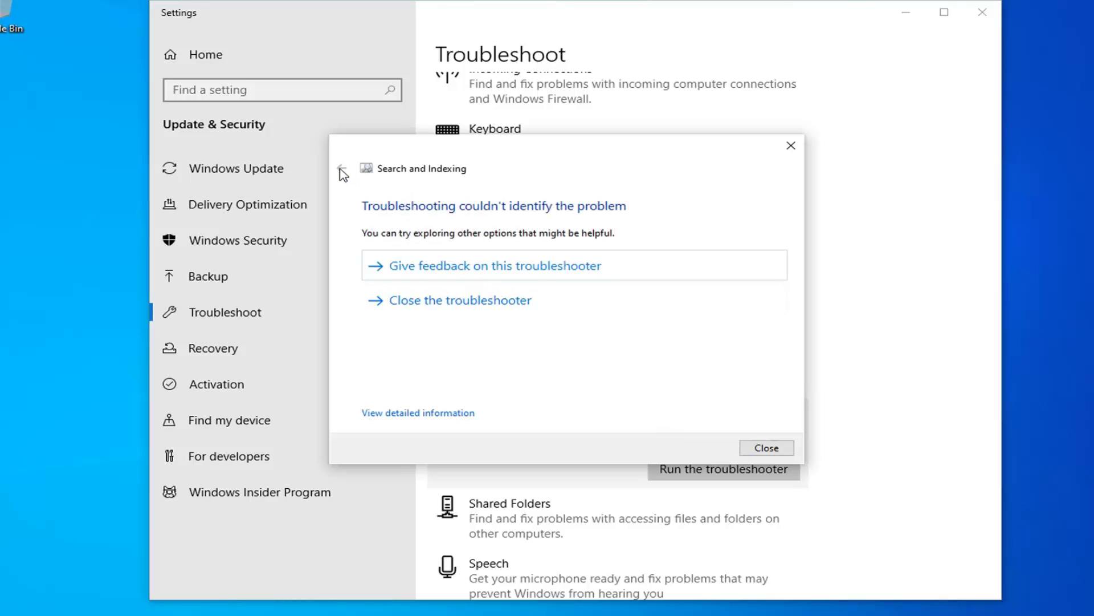
{"action": "left_click", "coordinate": [766, 448]}
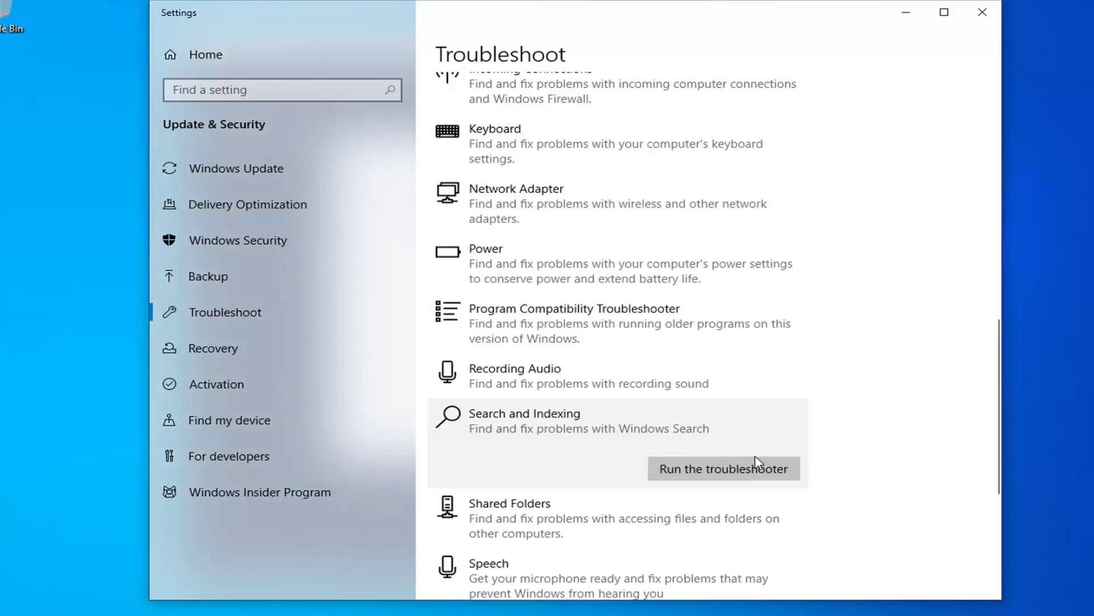
Rerun Search and Indexing with 'My problem isn't listed above', describing it as no search results.
{"action": "left_click", "coordinate": [712, 476]}
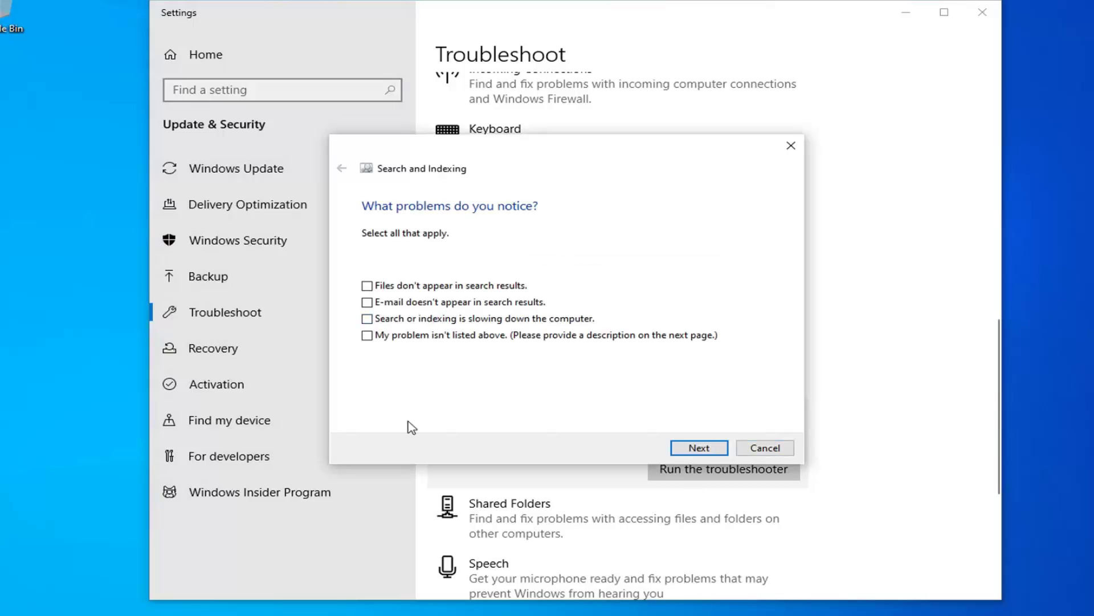
{"action": "left_click", "coordinate": [399, 335]}
{"action": "left_click", "coordinate": [699, 448]}
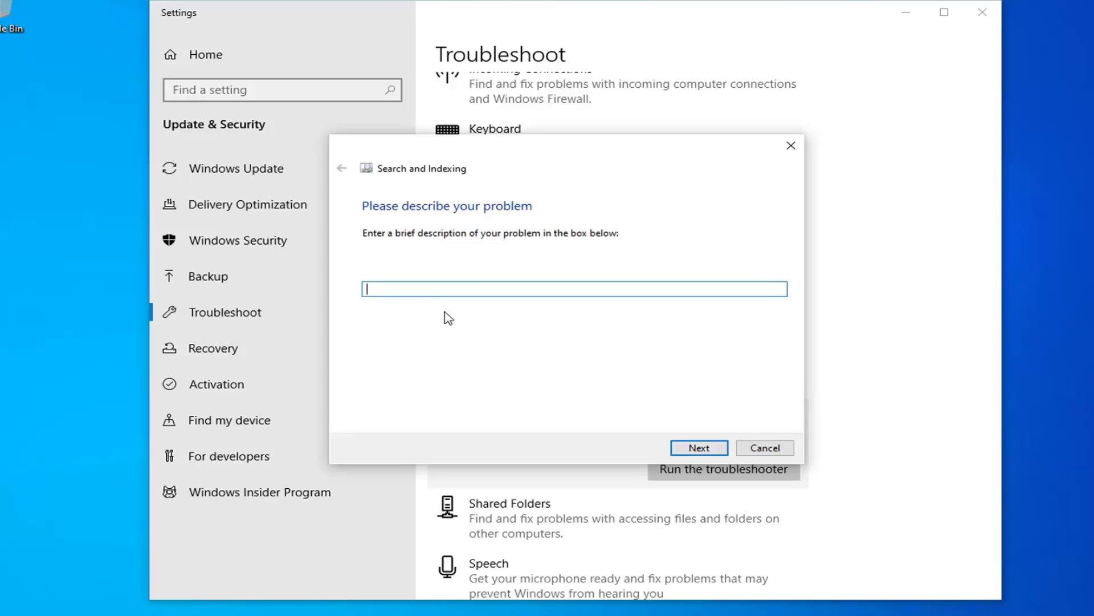
{"action": "type", "text": "no search results showing"}
{"action": "left_click", "coordinate": [687, 447]}
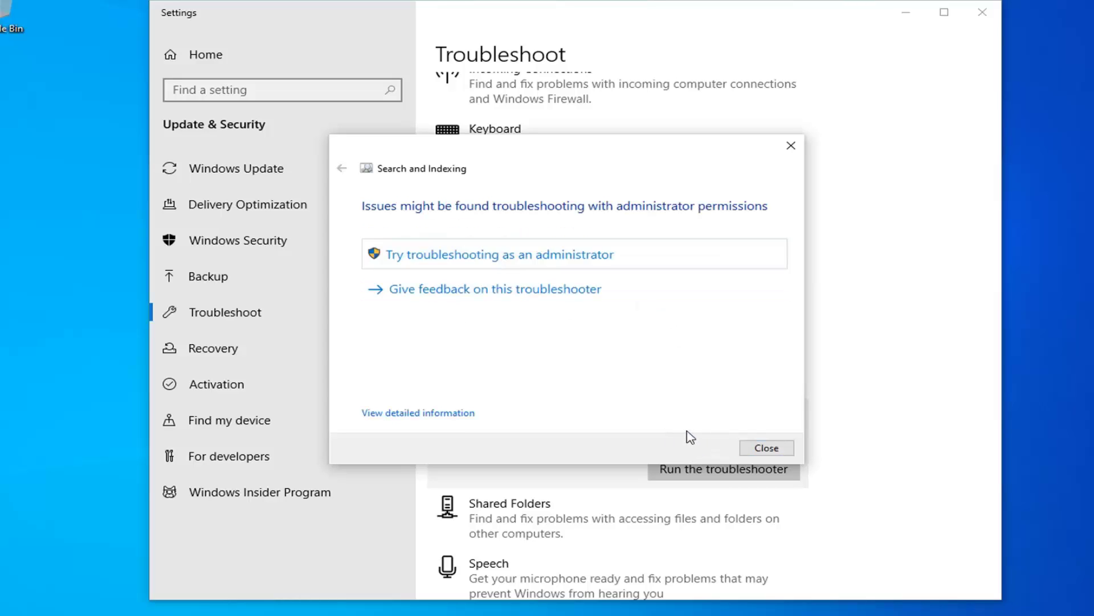
Retry as administrator with the same unlisted problem and start detection.
{"action": "left_click", "coordinate": [506, 254]}
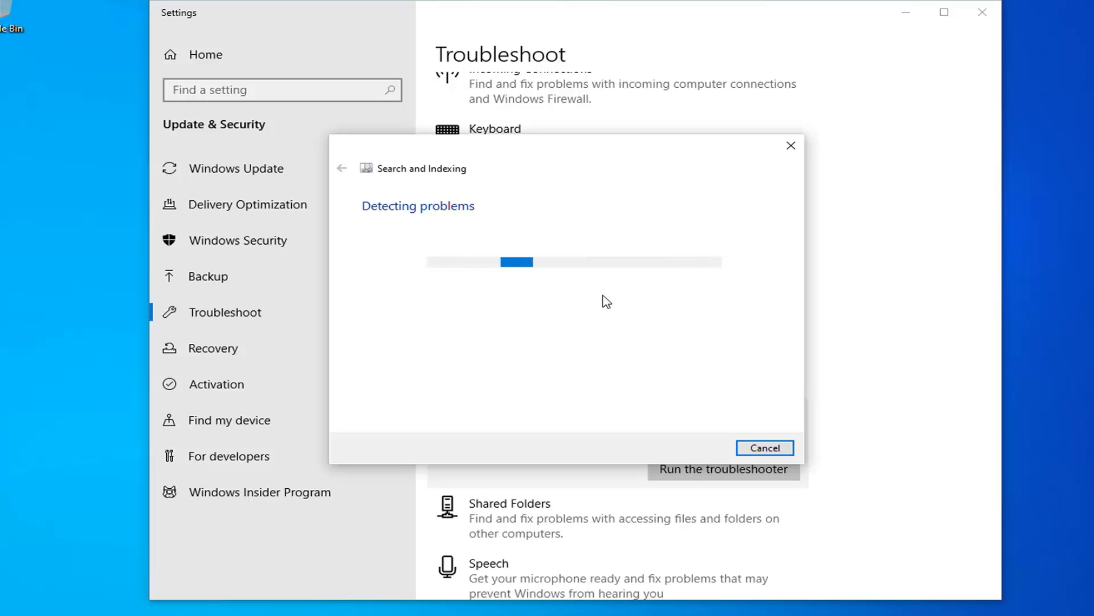
{"action": "left_click", "coordinate": [519, 336]}
{"action": "left_click", "coordinate": [693, 446]}
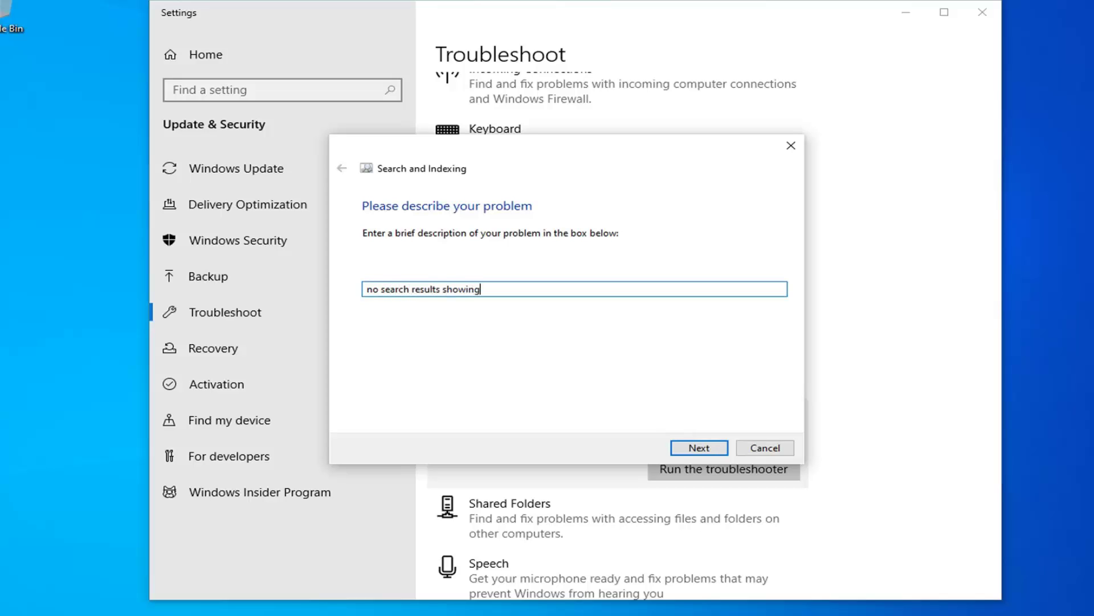
{"action": "left_click", "coordinate": [707, 445]}
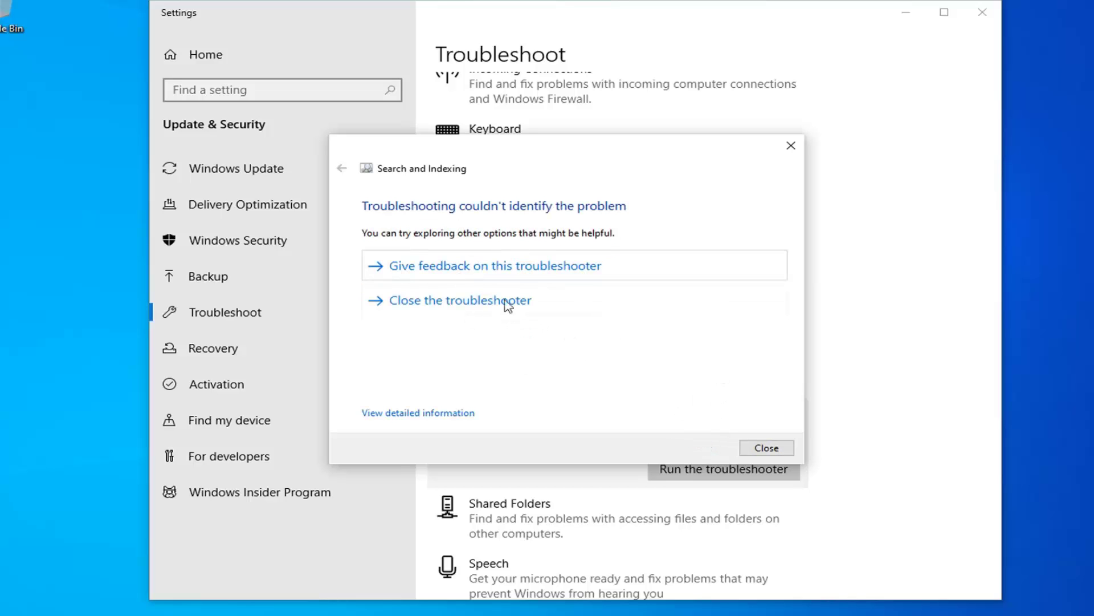
Close the finished troubleshooter and the Settings window.
{"action": "left_click", "coordinate": [763, 447]}
{"action": "key", "text": "super"}
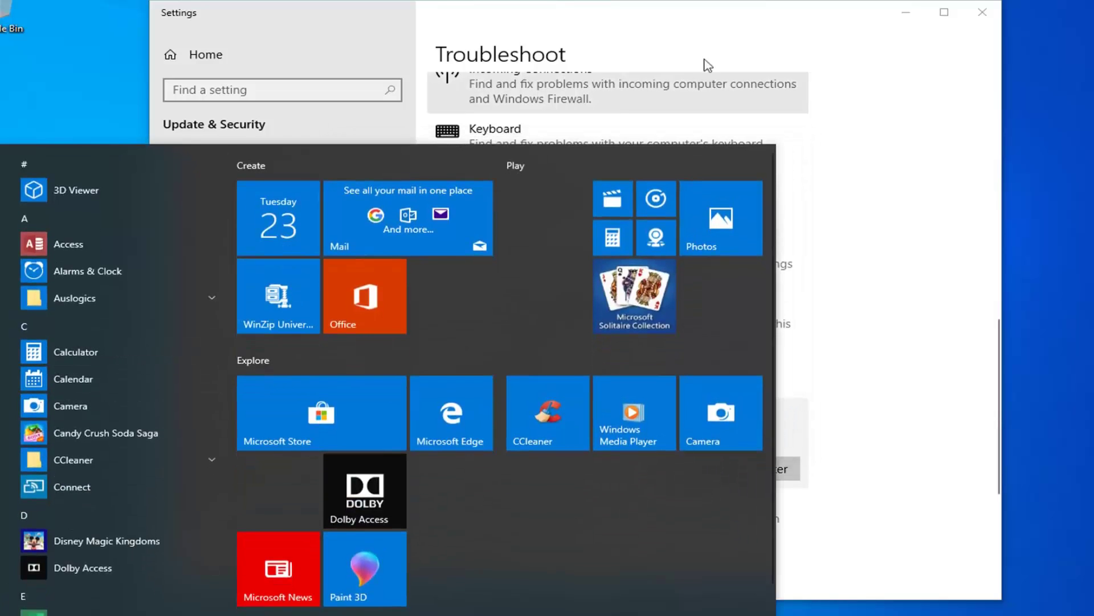
{"action": "left_click", "coordinate": [789, 37]}
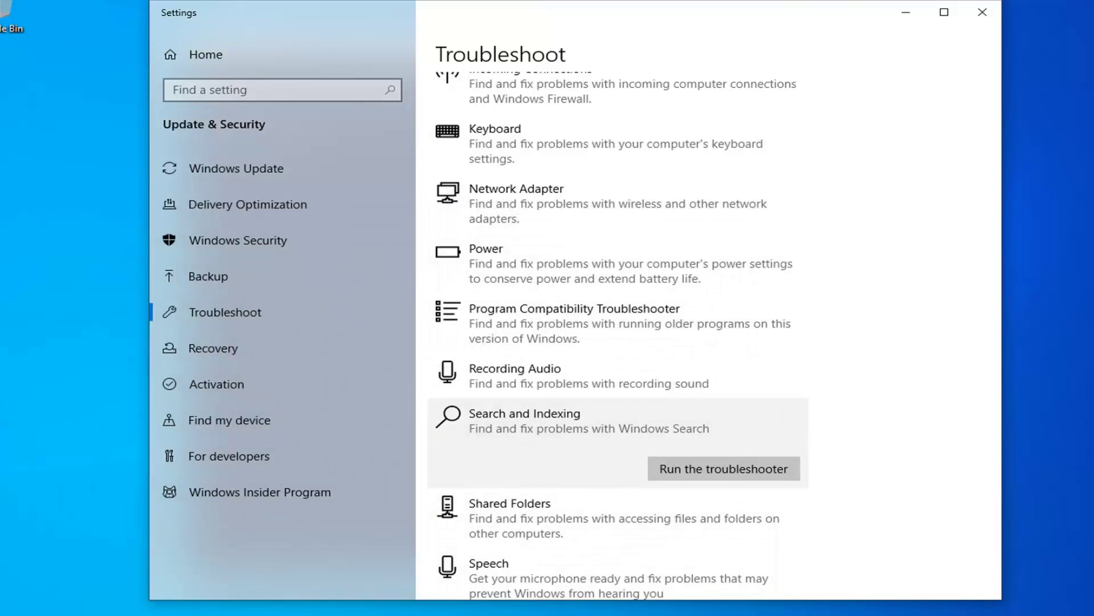
{"action": "left_click", "coordinate": [981, 13]}
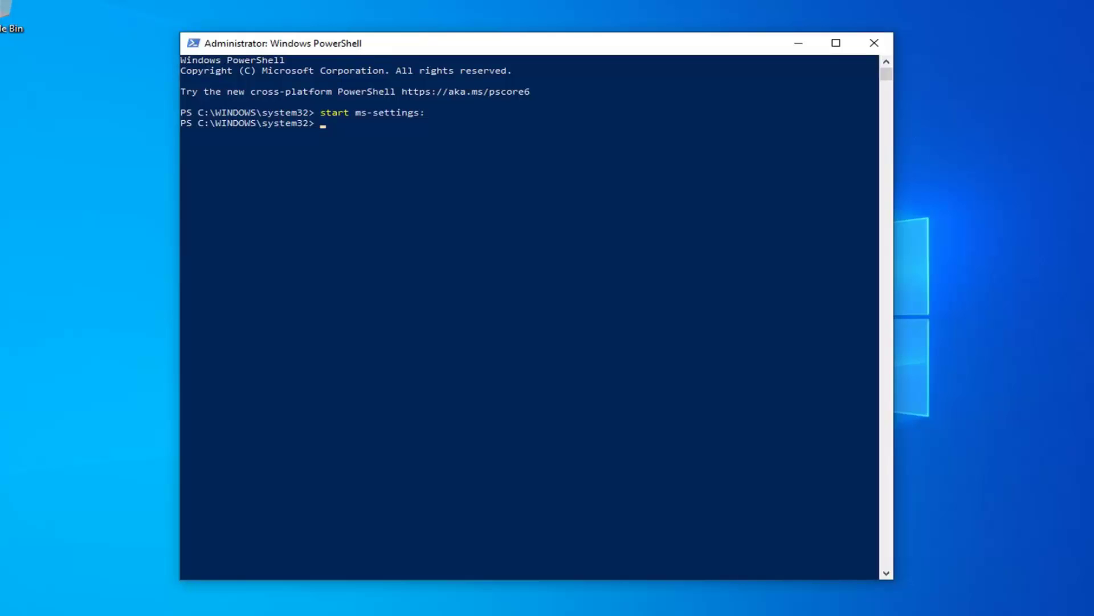
Paste and run the Get-AppXPackage command re-registering Microsoft.Windows.Cortana in PowerShell.
{"action": "key", "text": "super+x"}
{"action": "left_click", "coordinate": [499, 50]}
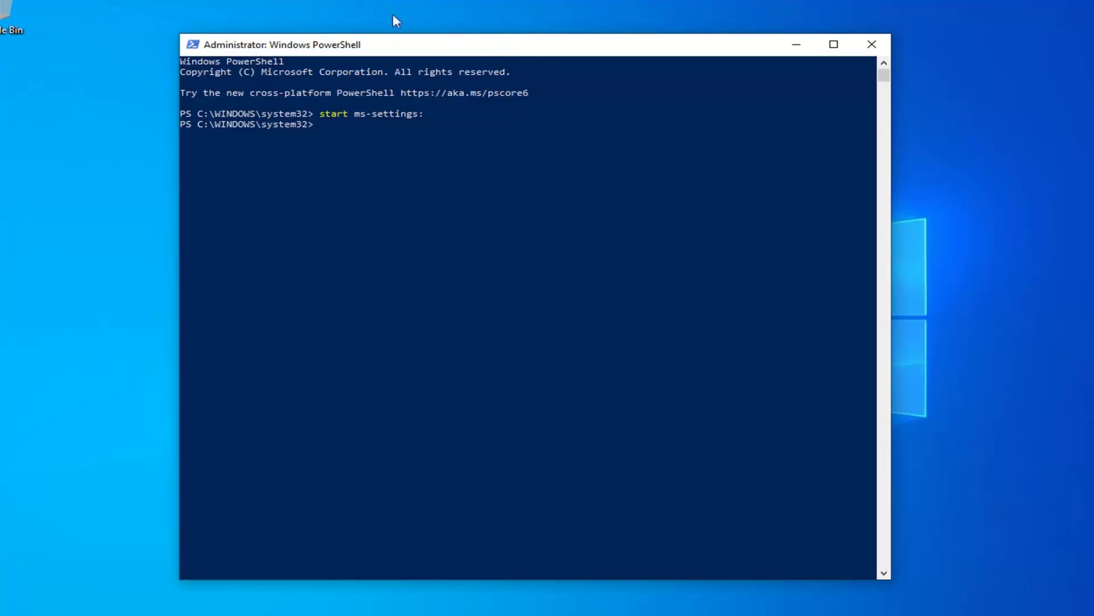
{"action": "left_click_drag", "start_coordinate": [481, 49], "coordinate": [497, 50]}
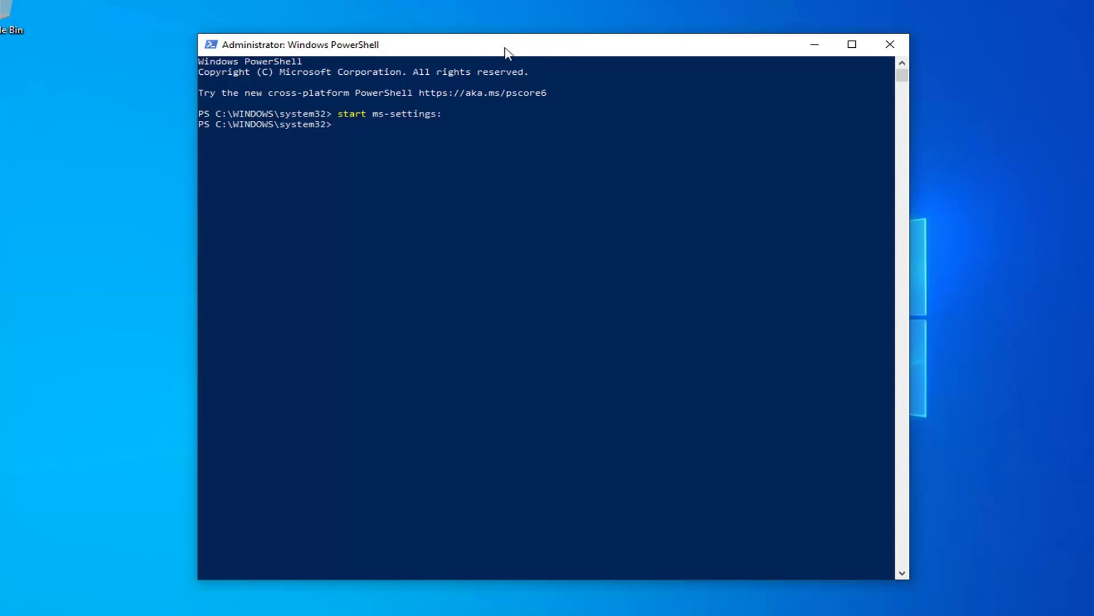
{"action": "right_click", "coordinate": [634, 50]}
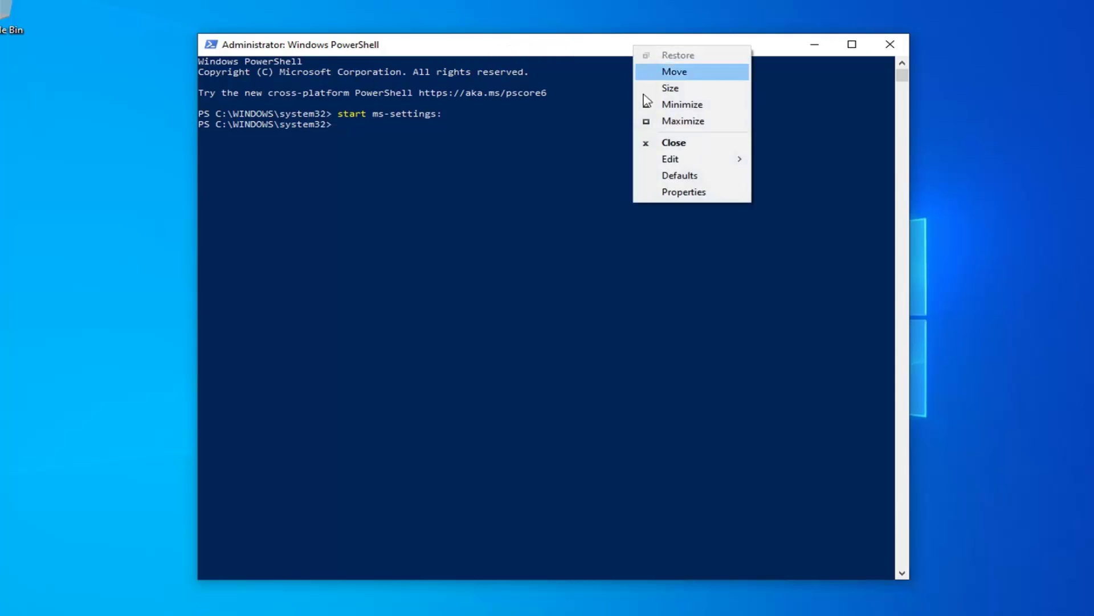
{"action": "mouse_move", "coordinate": [667, 159]}
{"action": "left_click", "coordinate": [780, 195]}
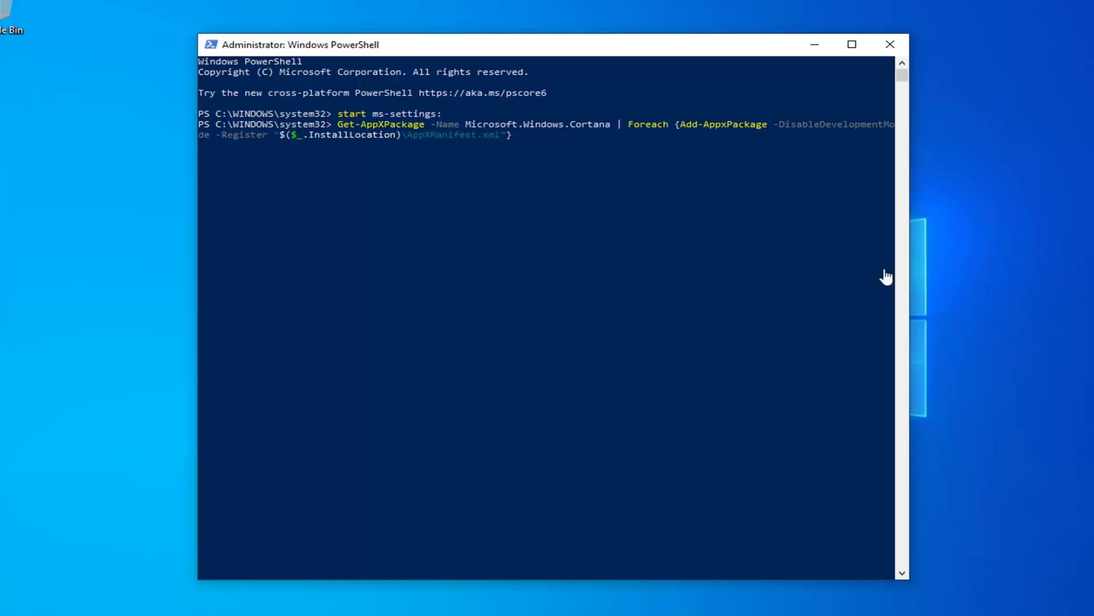
{"action": "key", "text": "Return"}
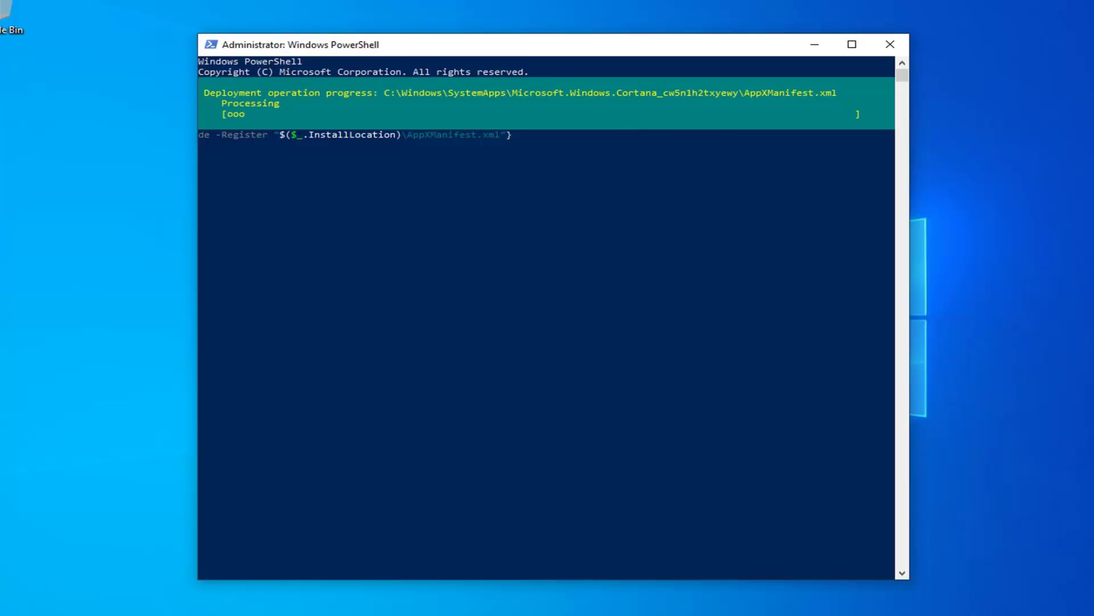
Close the administrator PowerShell window and choose Restart from the Start button's power menu.
{"action": "left_click", "coordinate": [888, 45]}
{"action": "right_click", "coordinate": [18, 602]}
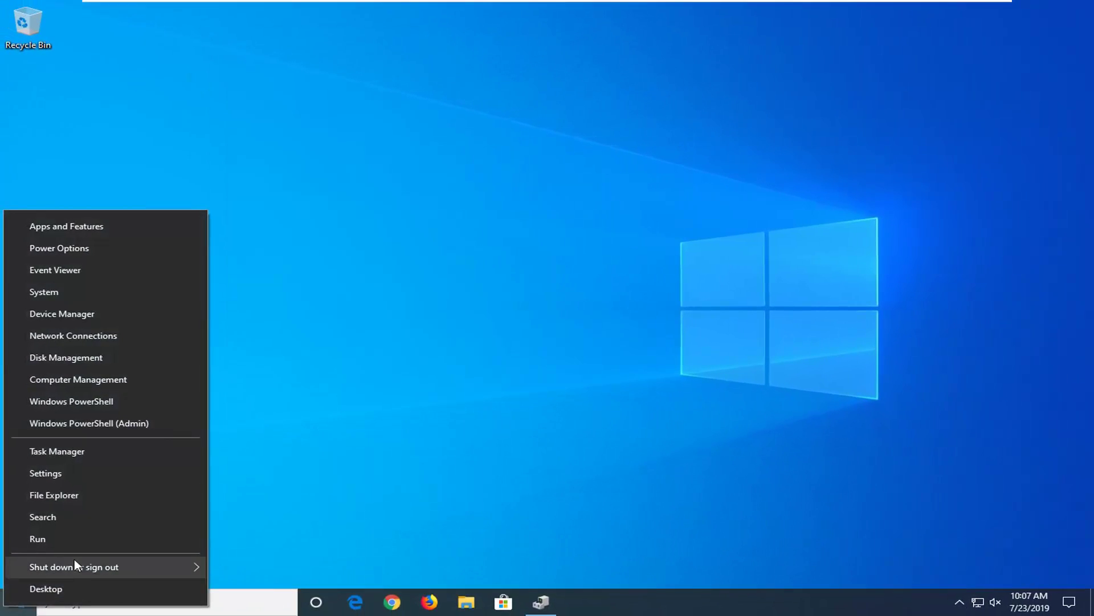
{"action": "mouse_move", "coordinate": [84, 563]}
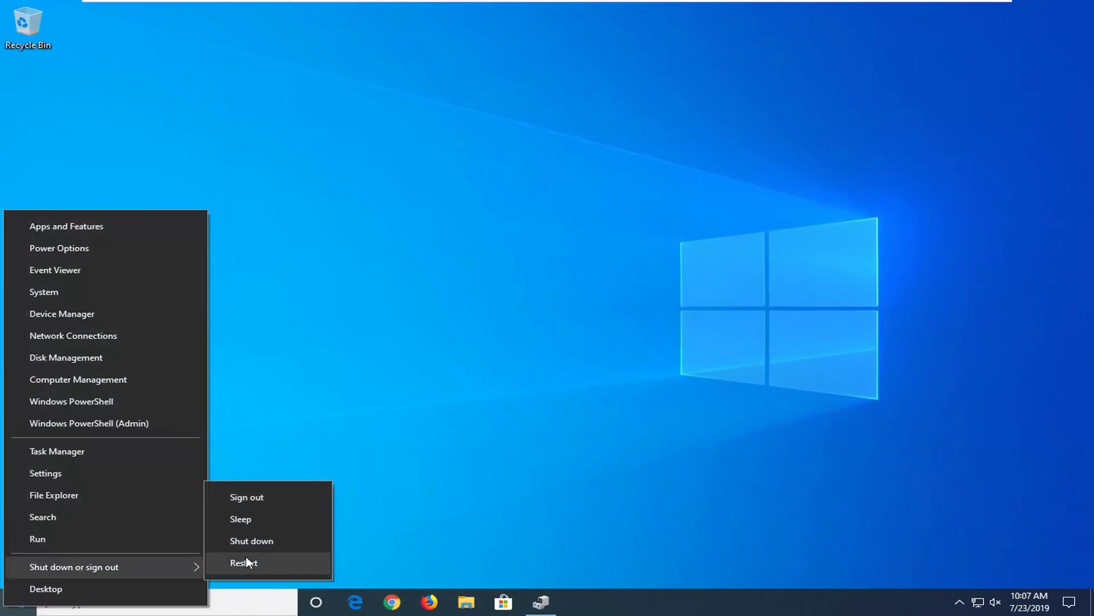
{"action": "left_click", "coordinate": [507, 388]}
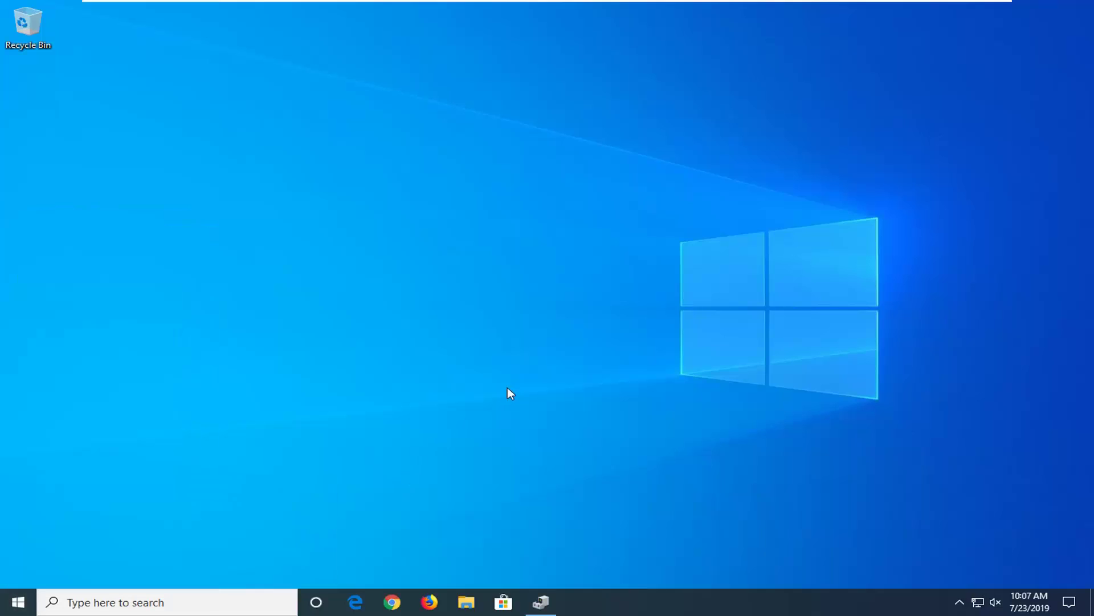